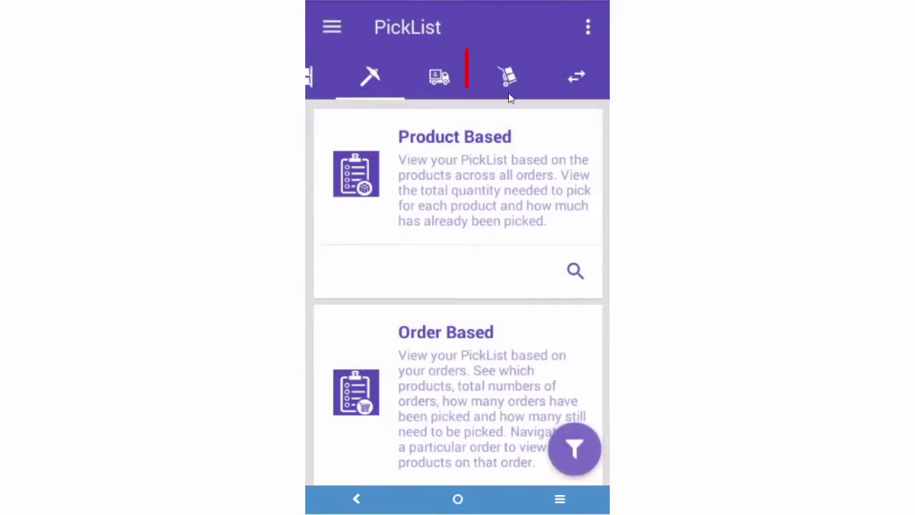
- Find the purchase order in Receive PO with the Search By ID mode, entering its PO number
click(507, 78)
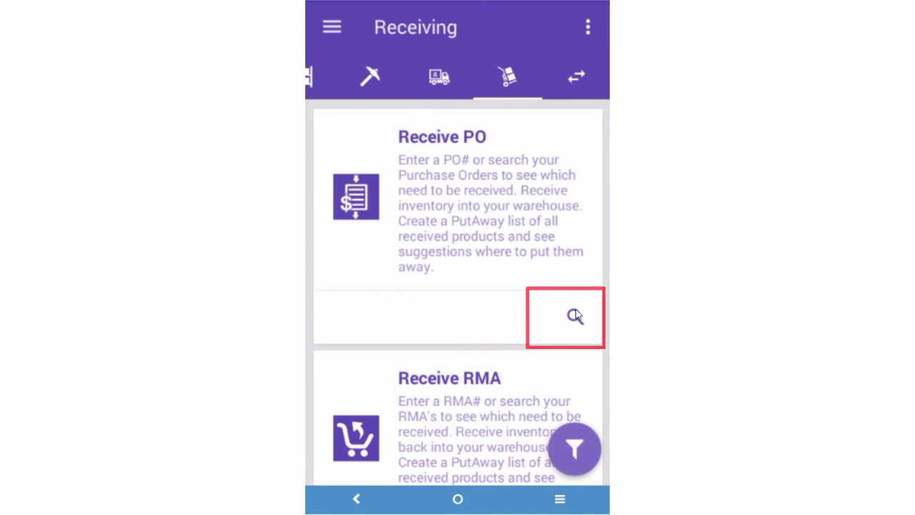
click(575, 315)
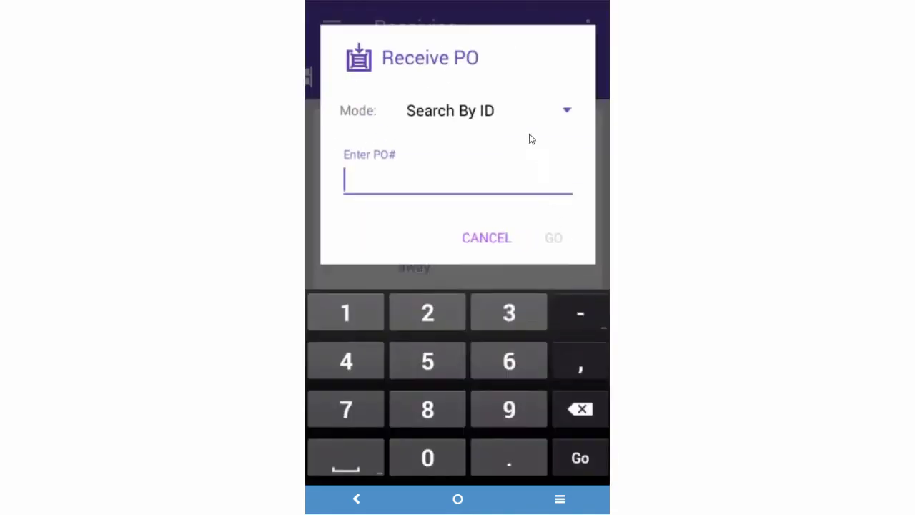
click(521, 114)
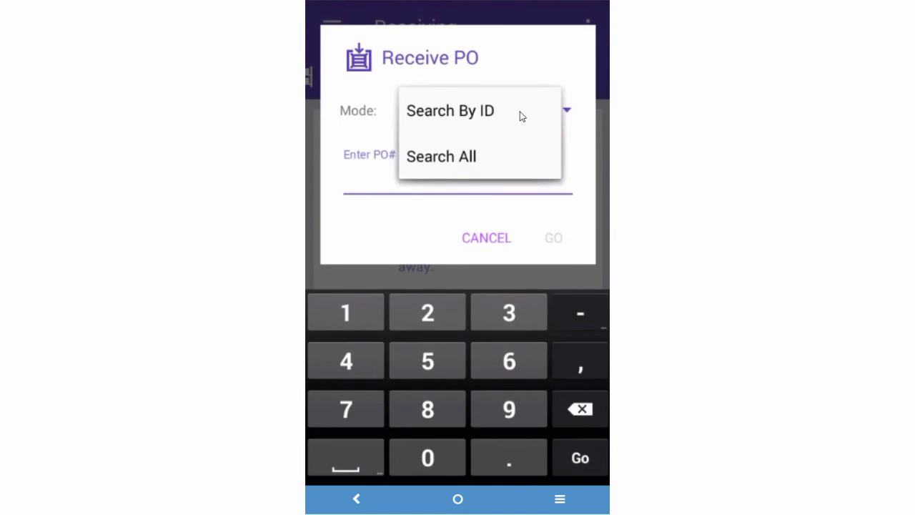
click(521, 115)
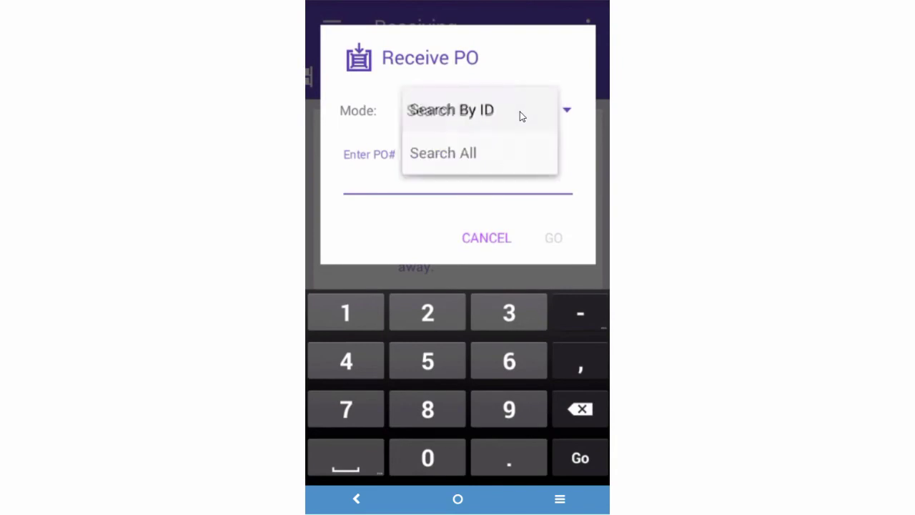
text(1530)
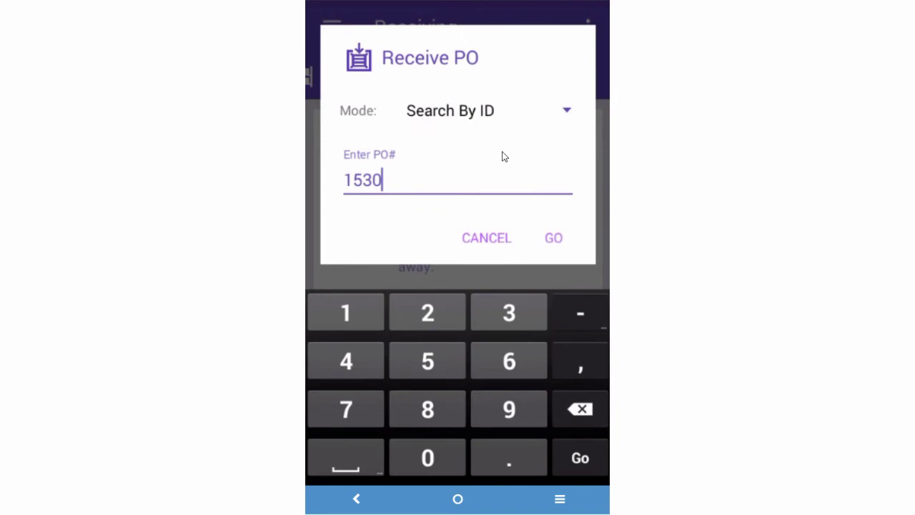
click(554, 238)
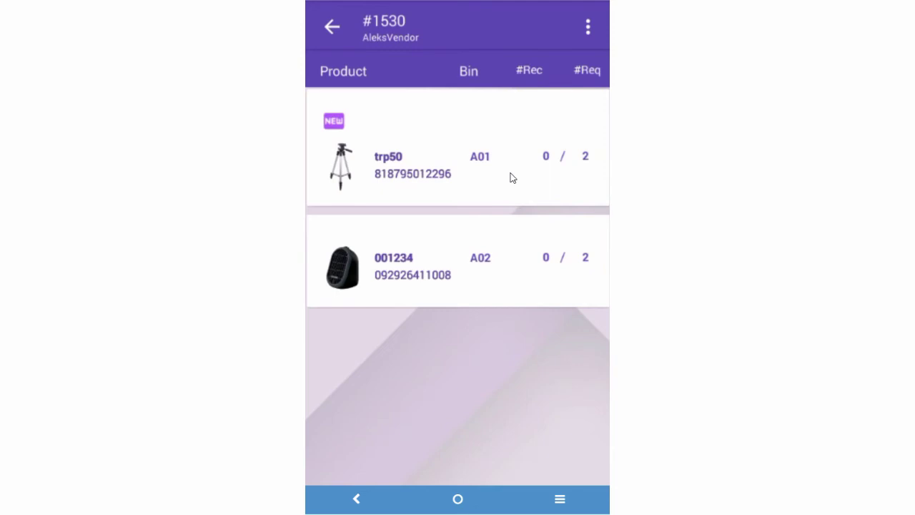
- View the product info of trp50 and return to the purchase order's product list
drag(573, 182, 441, 182)
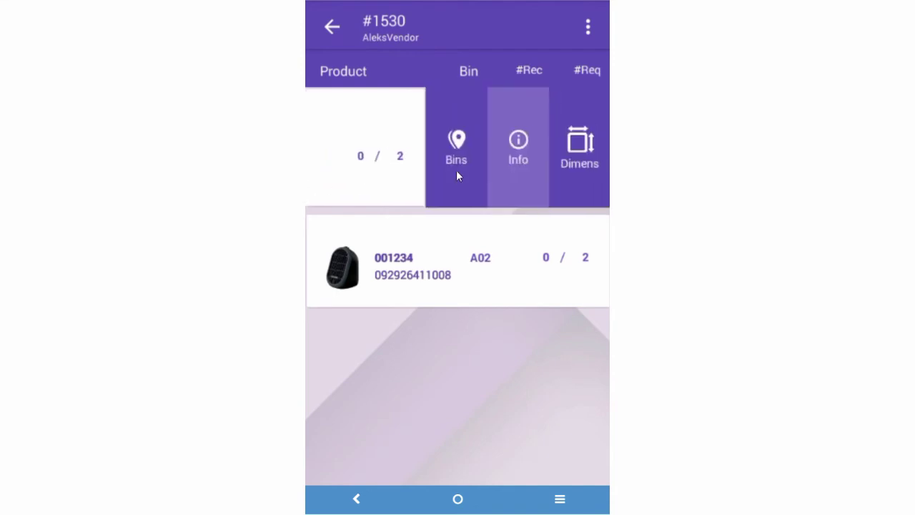
click(519, 156)
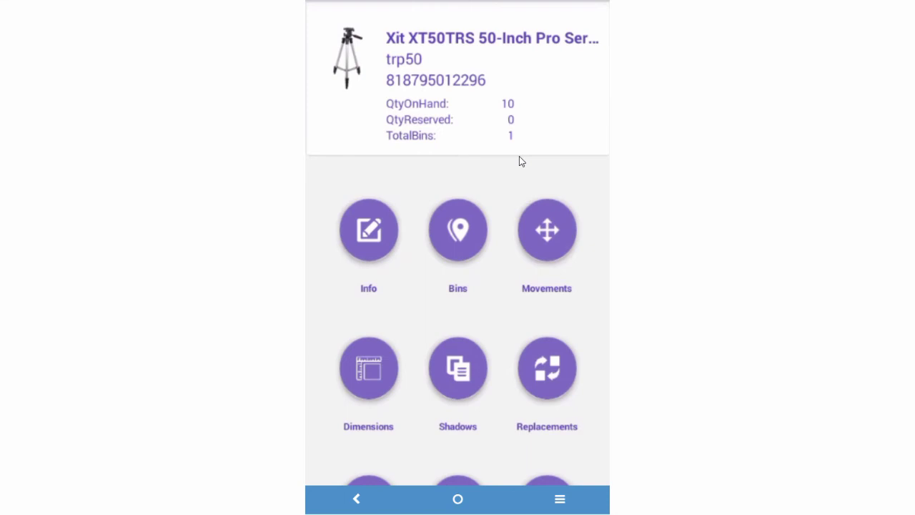
key(Escape)
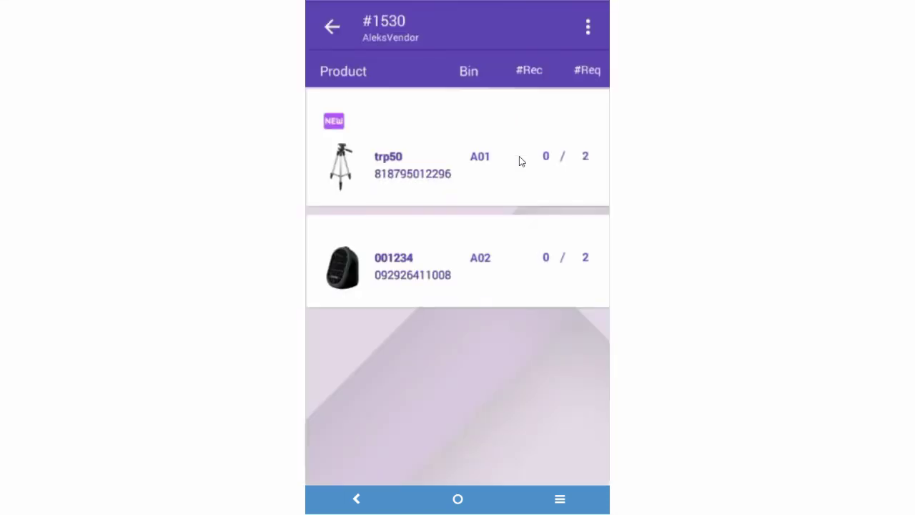
- Start receiving trp50 and scan the product once to add a unit to its receive quantity
click(520, 160)
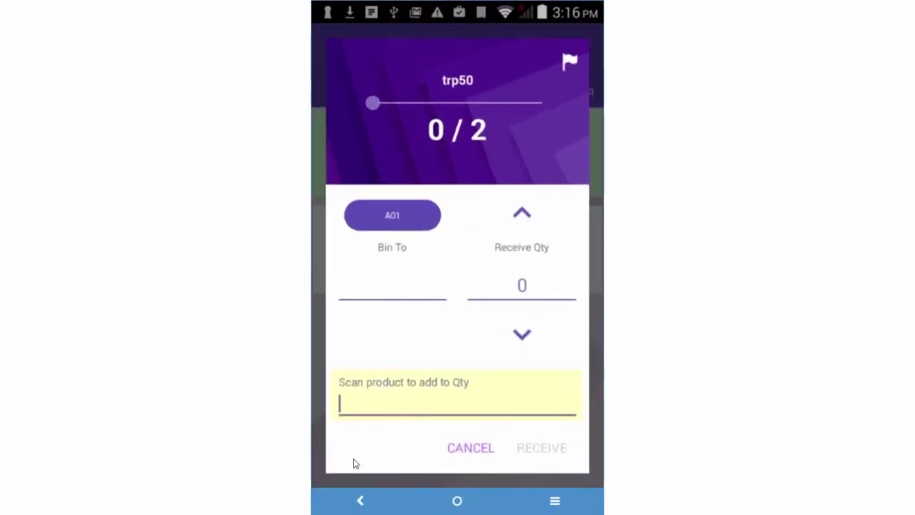
text(8)
key(Return)
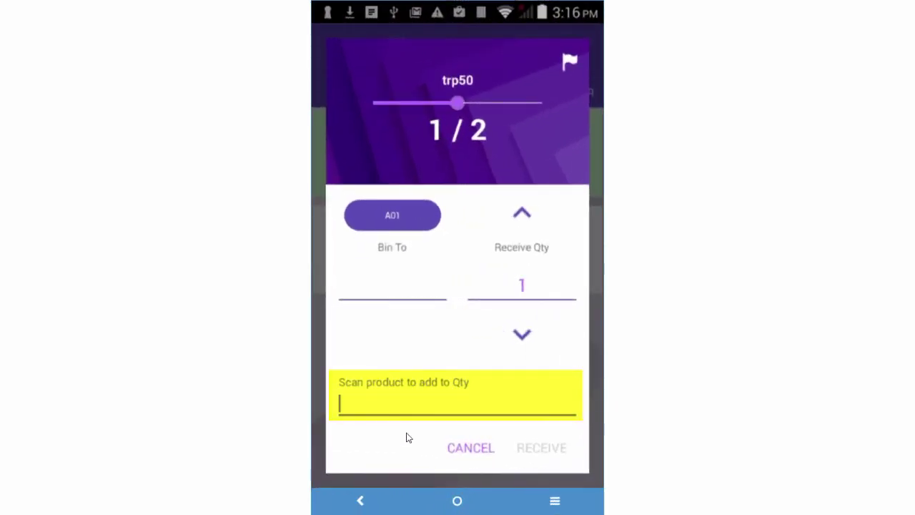
- Adjust trp50's receive quantity to 2, choose A01 as the destination bin and receive the units
click(519, 296)
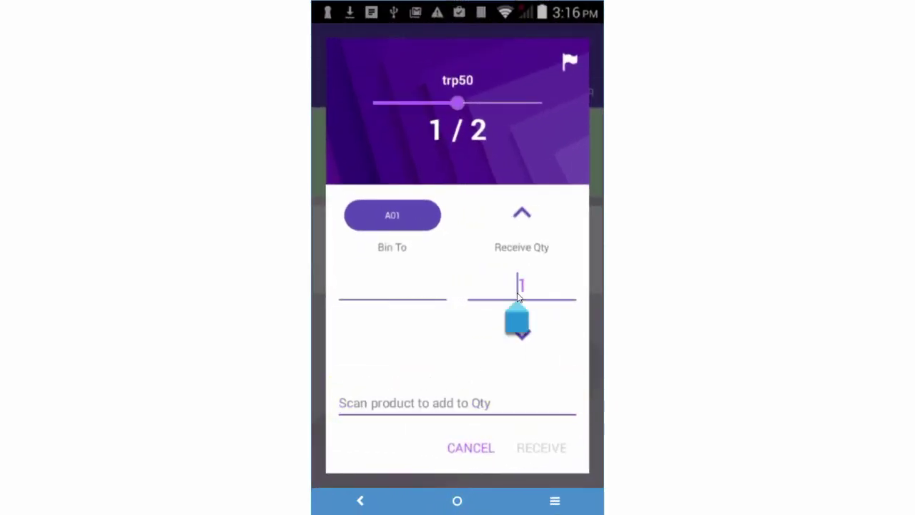
click(434, 328)
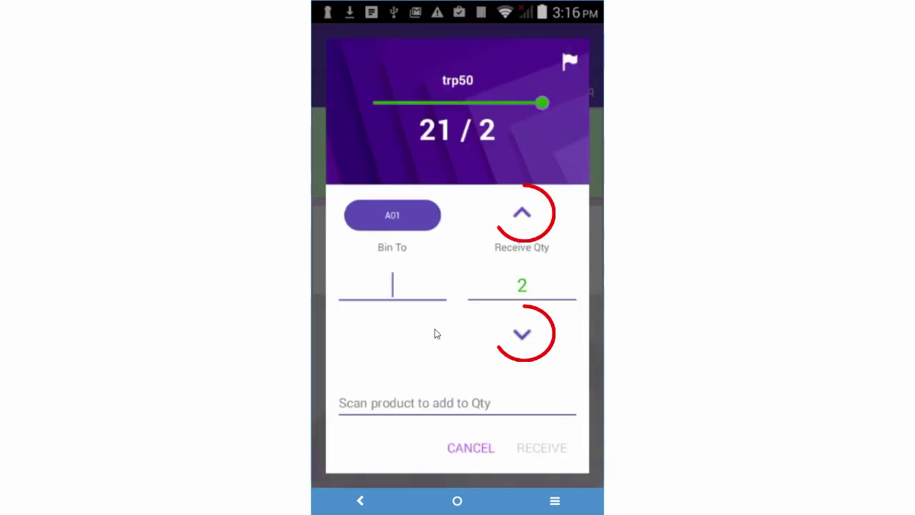
click(518, 334)
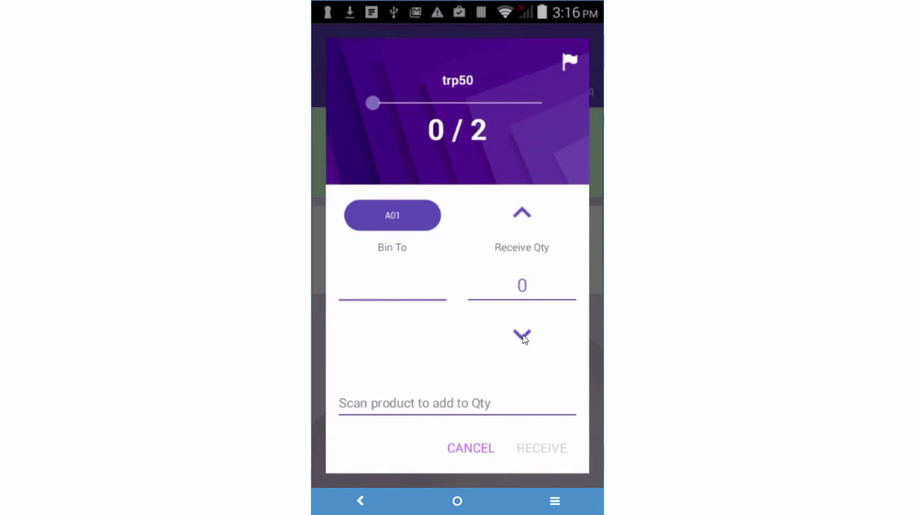
click(388, 226)
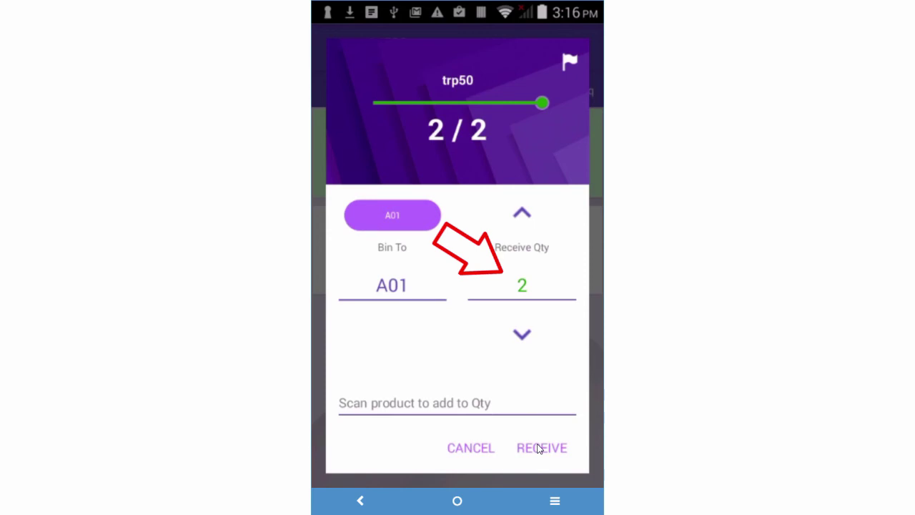
click(538, 448)
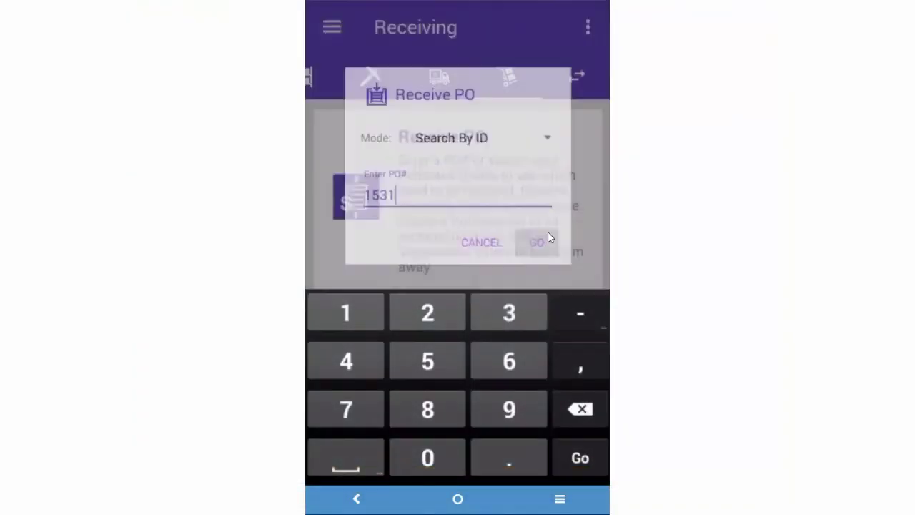
- Receive 1 unit of trp50 from the second purchase order into bin RBINCIN
click(516, 157)
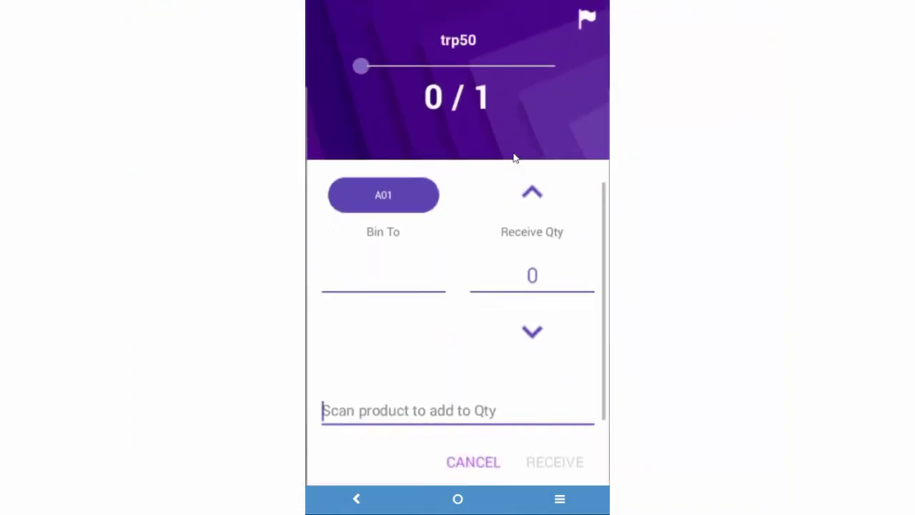
click(525, 198)
text(RBINCIN)
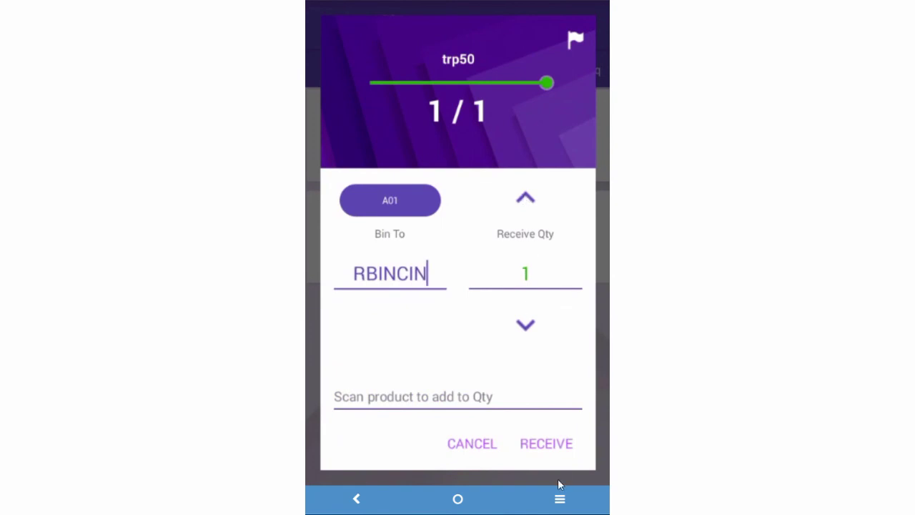
click(553, 456)
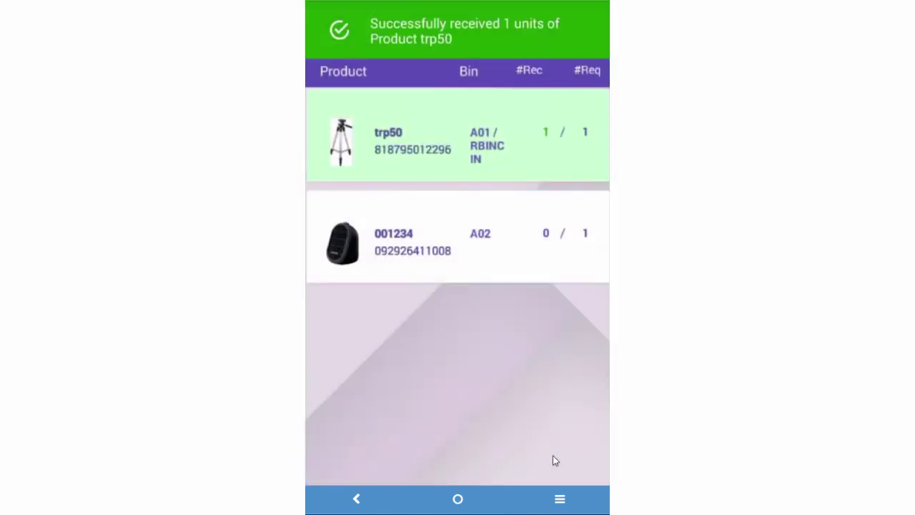
- Receive 1 unit of product 001234 into bin RBINCIN
click(531, 265)
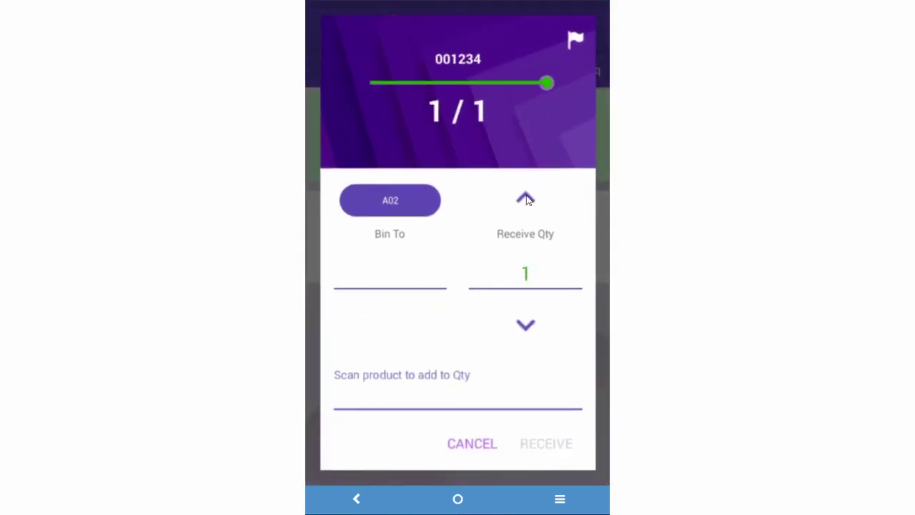
text(RBINCIN)
click(541, 445)
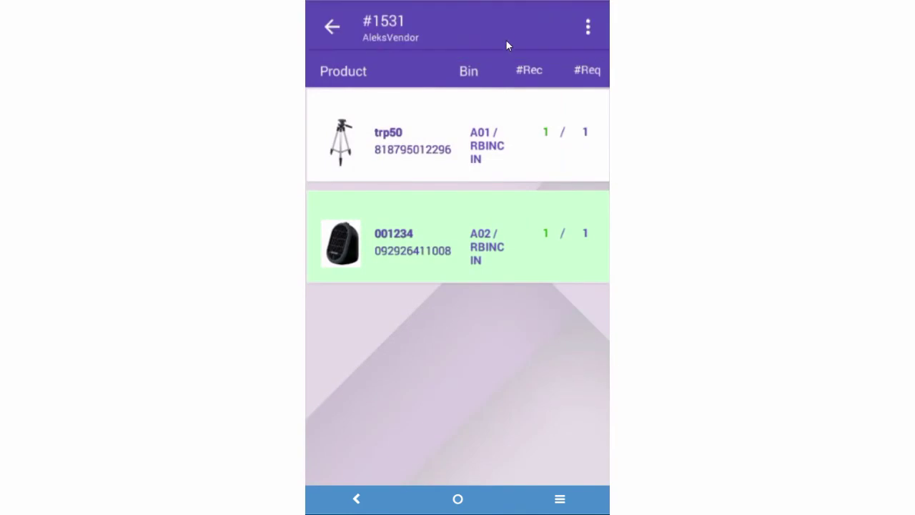
- Create a PutAway list from the purchase order with RBINCIN as the original bin, and start adding products to it
drag(505, 31, 490, 388)
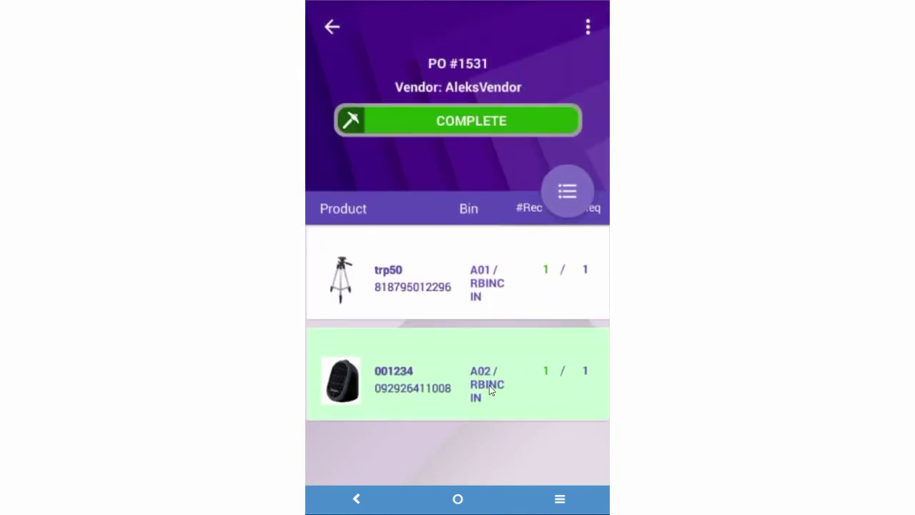
click(569, 195)
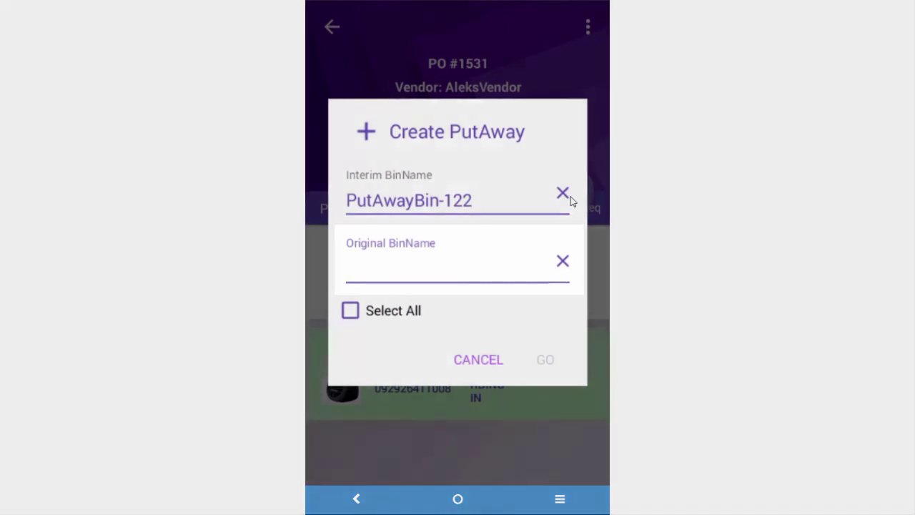
text(RBINCIN)
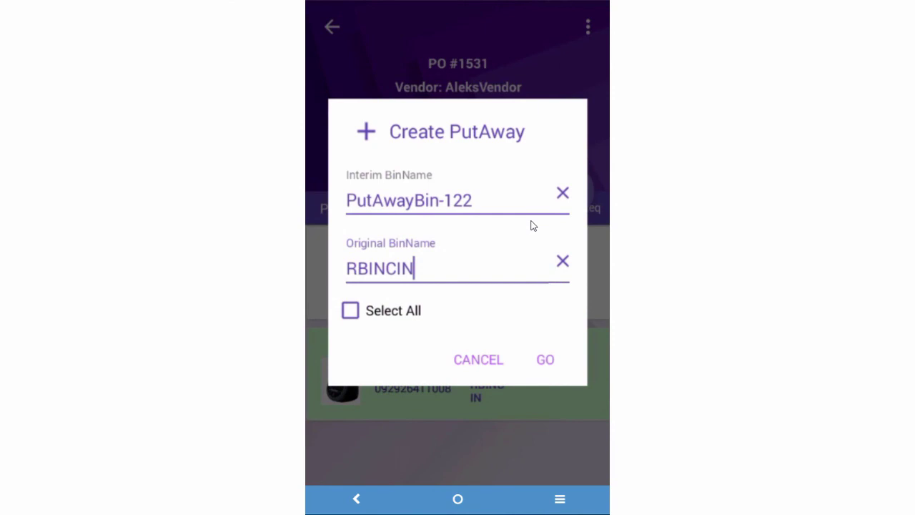
click(351, 310)
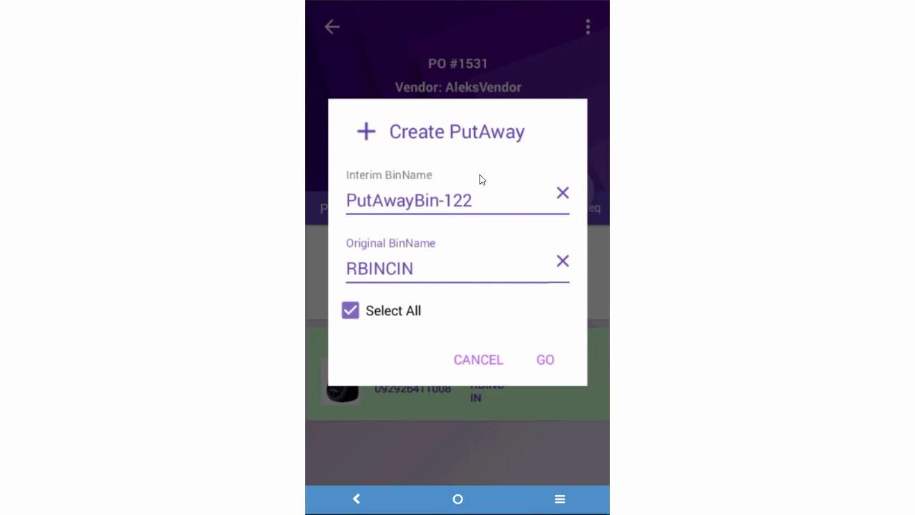
click(351, 312)
click(546, 359)
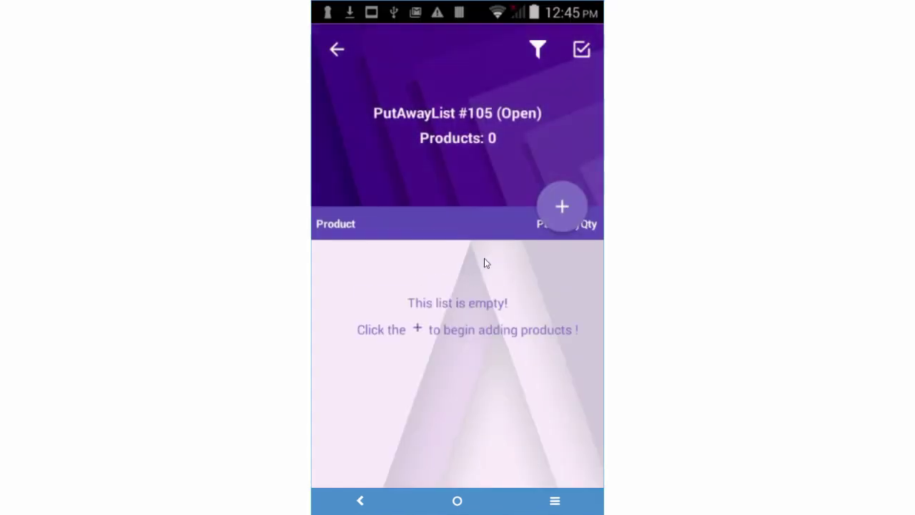
click(554, 213)
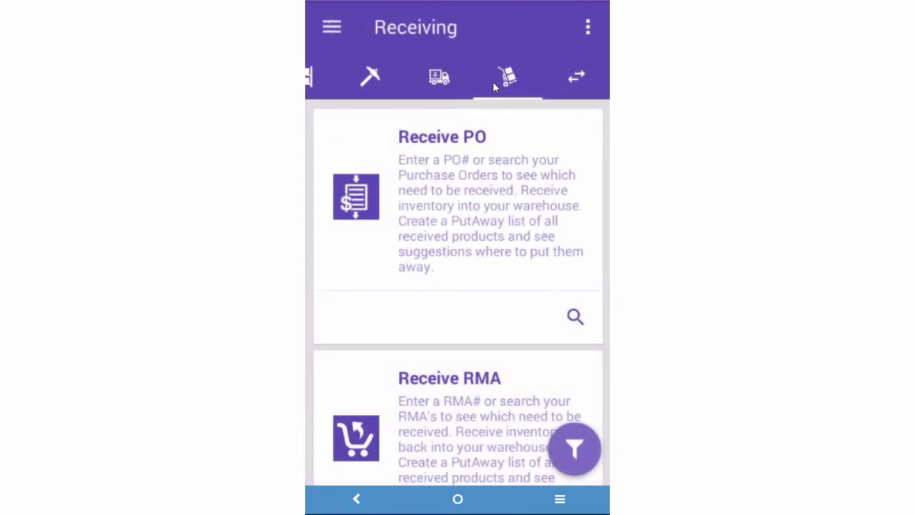
- Search all PutAway lists with any status and open list #101
click(579, 78)
click(579, 301)
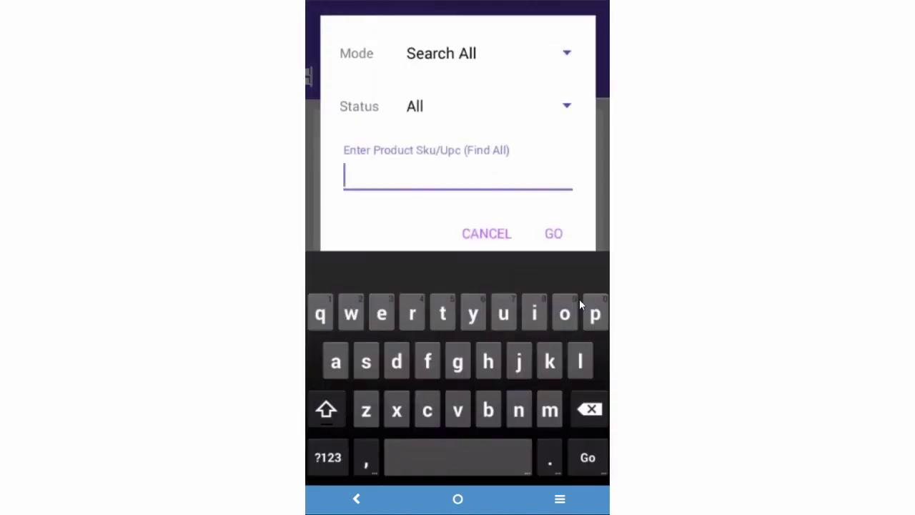
click(556, 234)
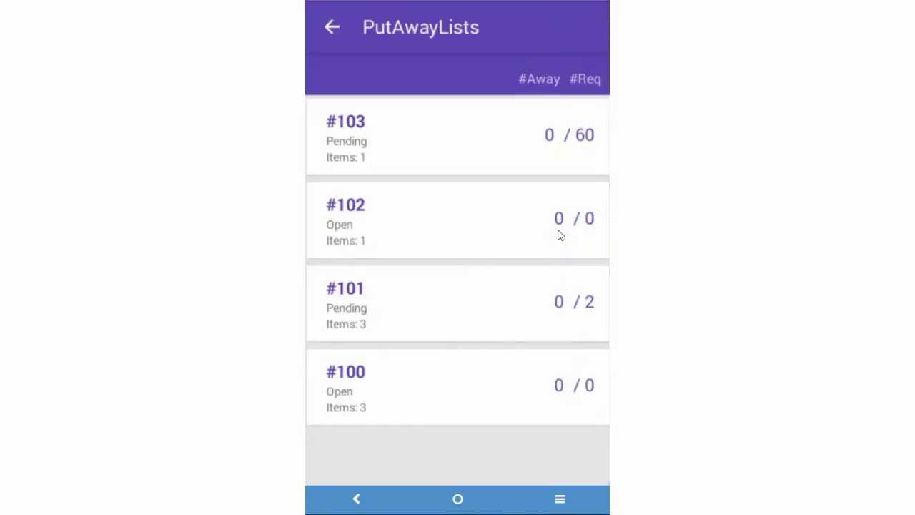
click(529, 307)
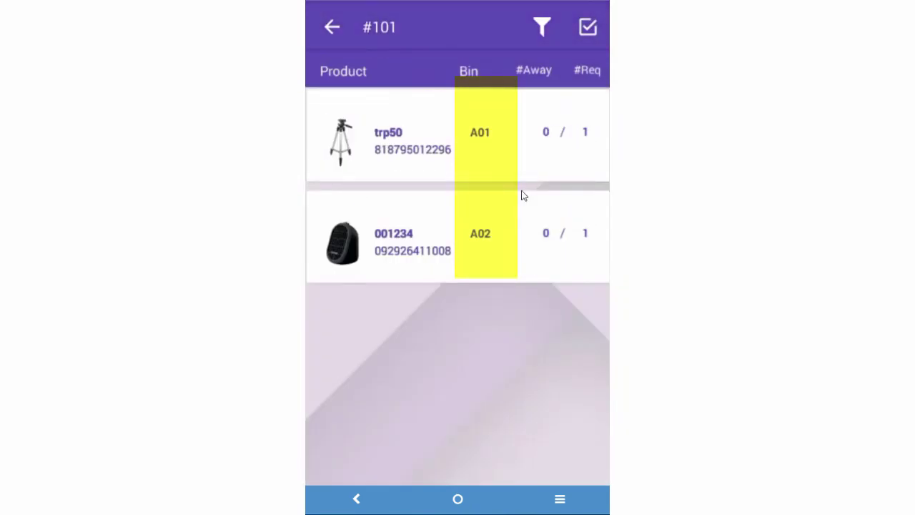
- Put away 1 unit of trp50 into bin A01
click(518, 172)
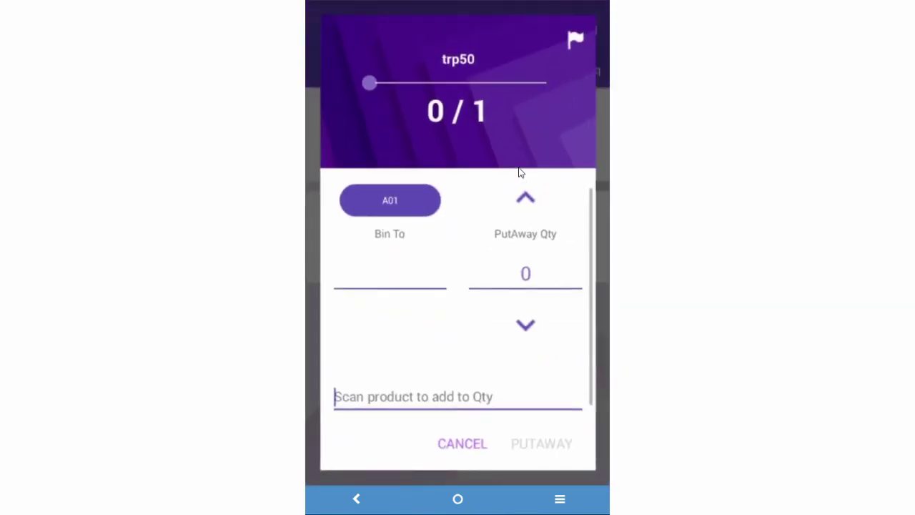
click(390, 203)
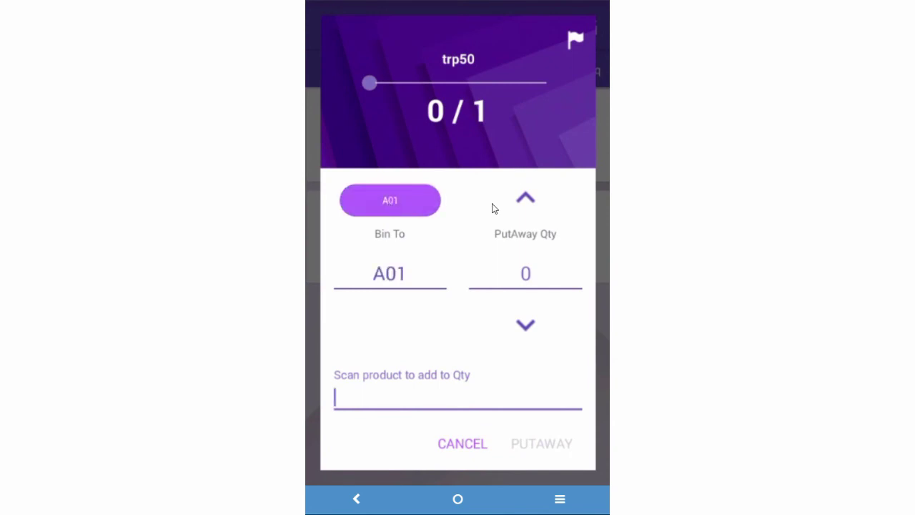
click(526, 200)
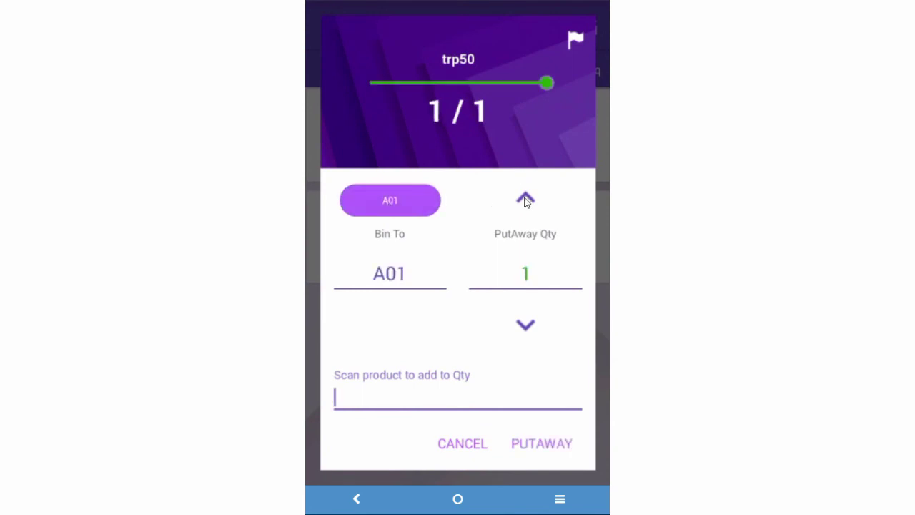
click(541, 443)
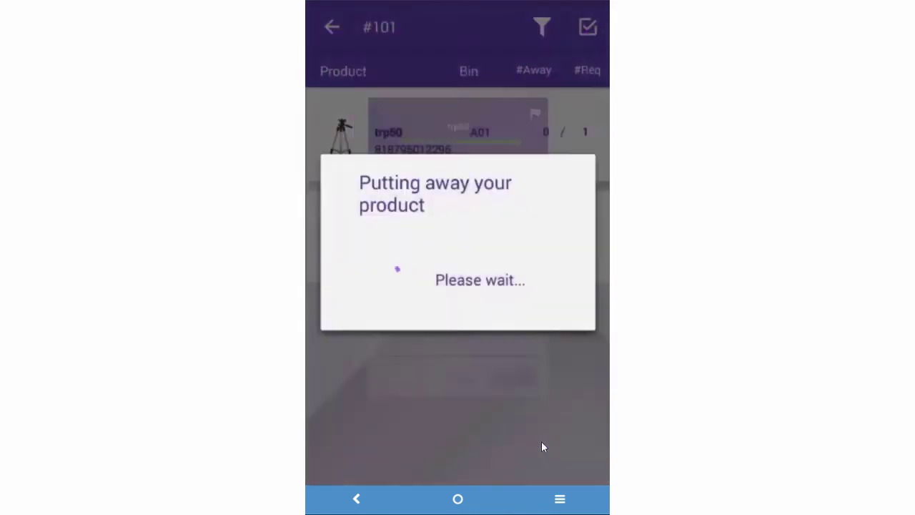